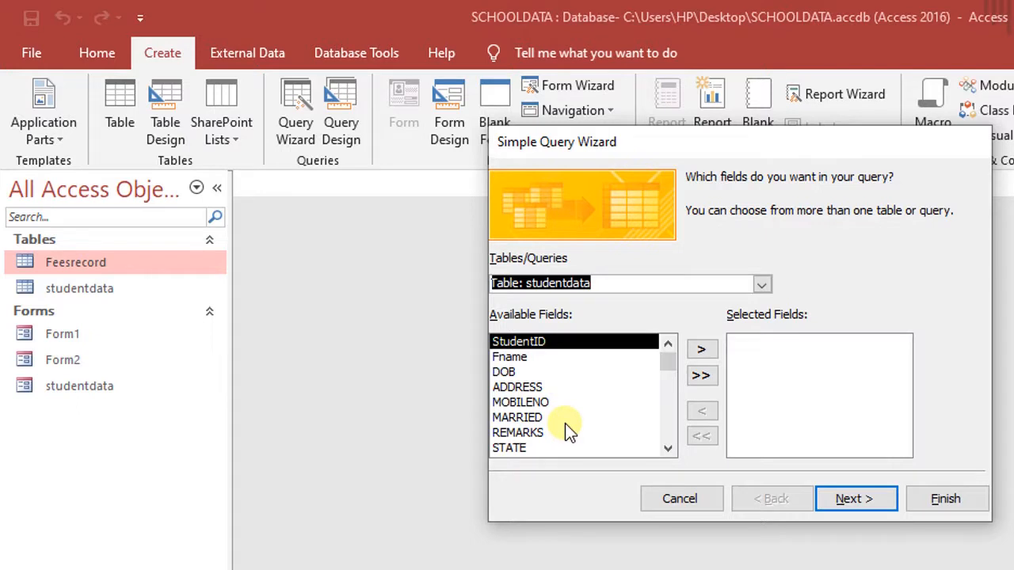
Add the StudentID, ADDRESS and REMARKS fields from the studentdata table to the new simple query.
click(700, 349)
click(538, 372)
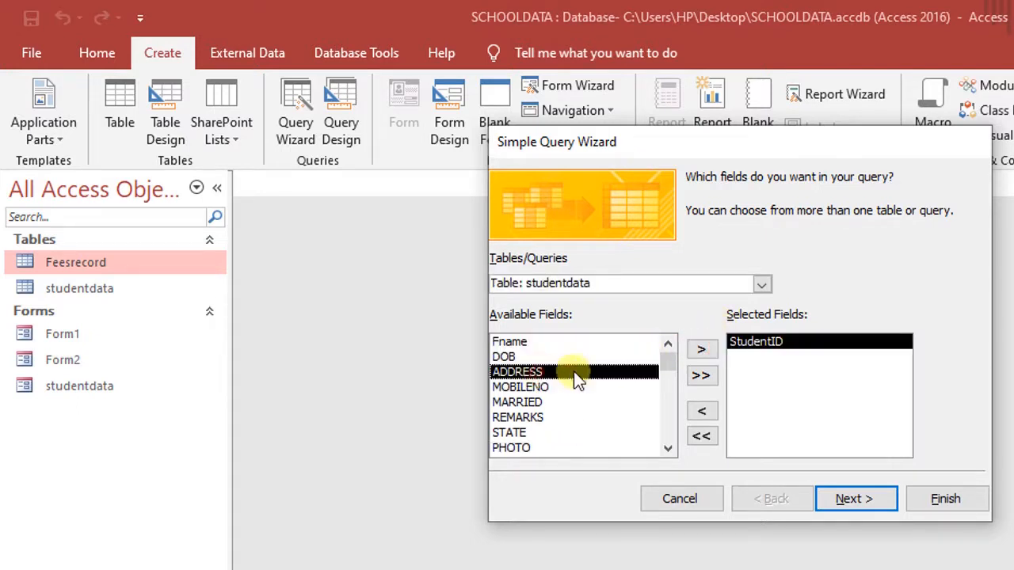
click(700, 351)
double_click(539, 401)
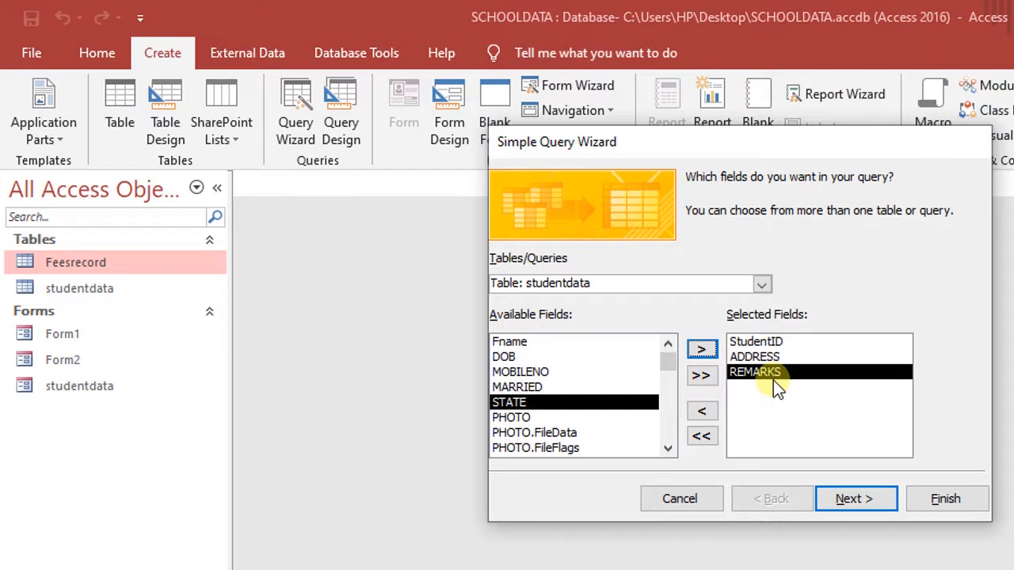
click(840, 501)
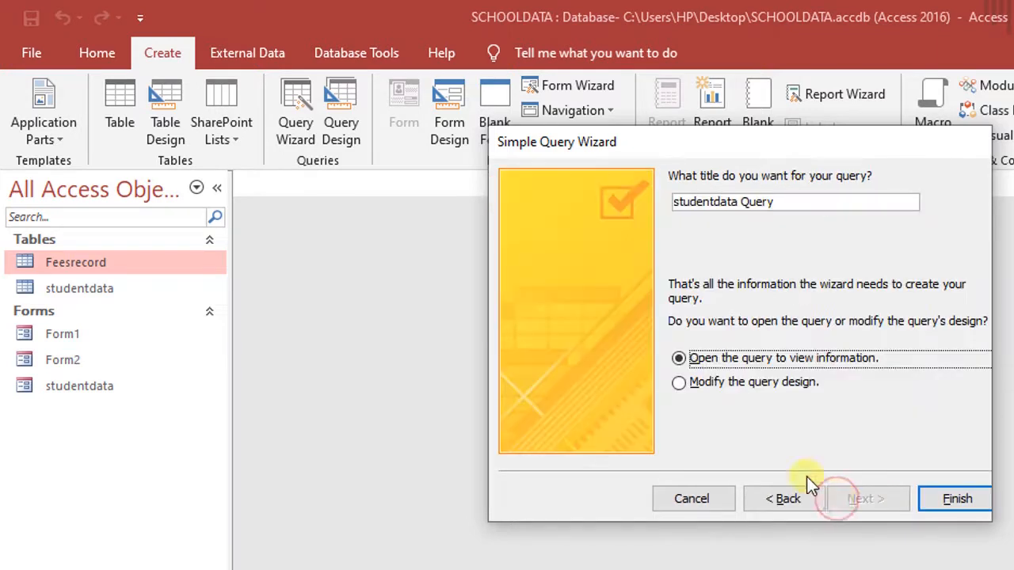
Title the query firstquery and finish the wizard, opening the query to view information.
click(741, 201)
key(BackSpace)
key(BackSpace)
key(BackSpace)
key(BackSpace)
key(BackSpace)
key(BackSpace)
key(BackSpace)
key(BackSpace)
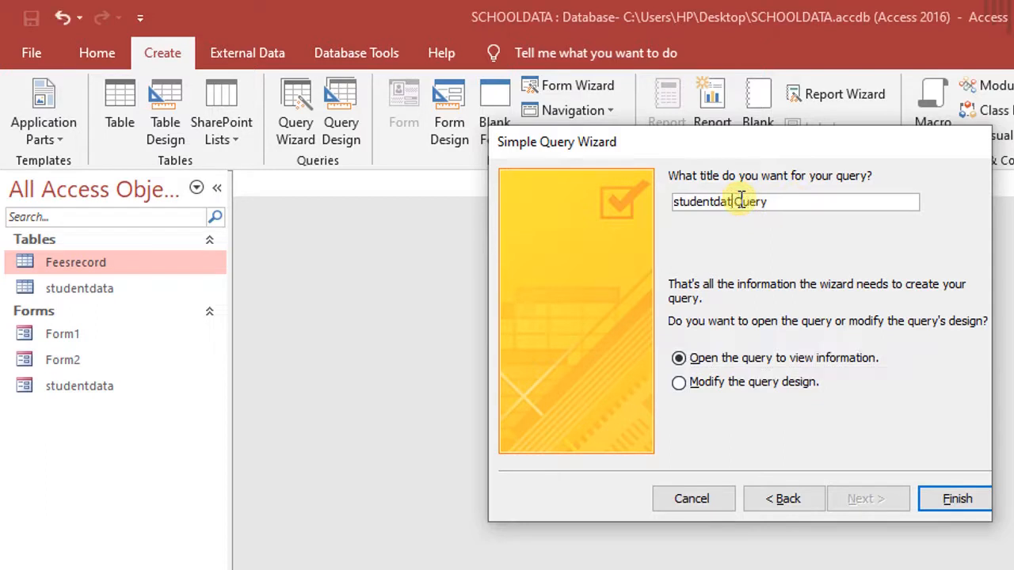
key(BackSpace)
key(BackSpace)
key(BackSpace)
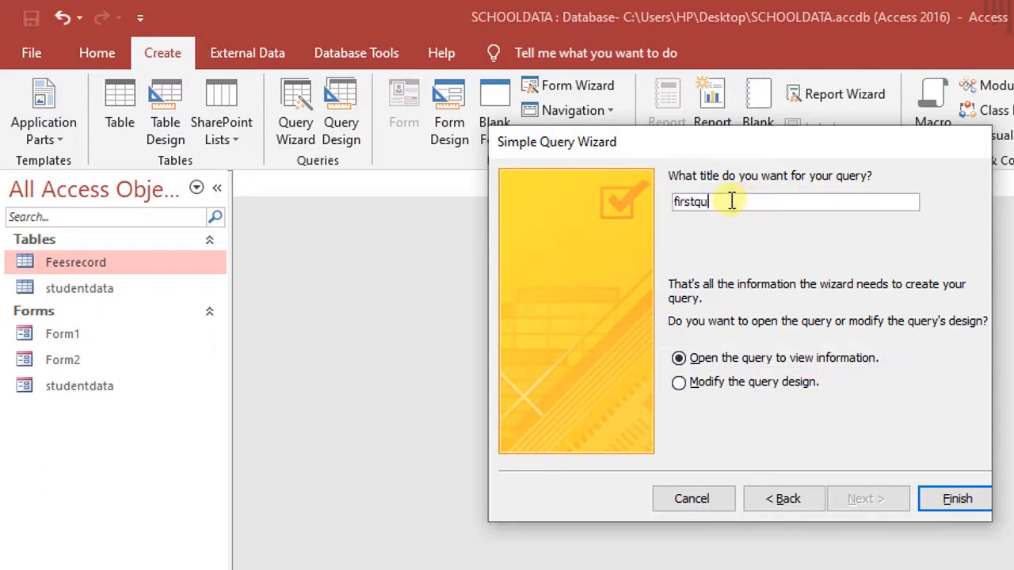
text(ery)
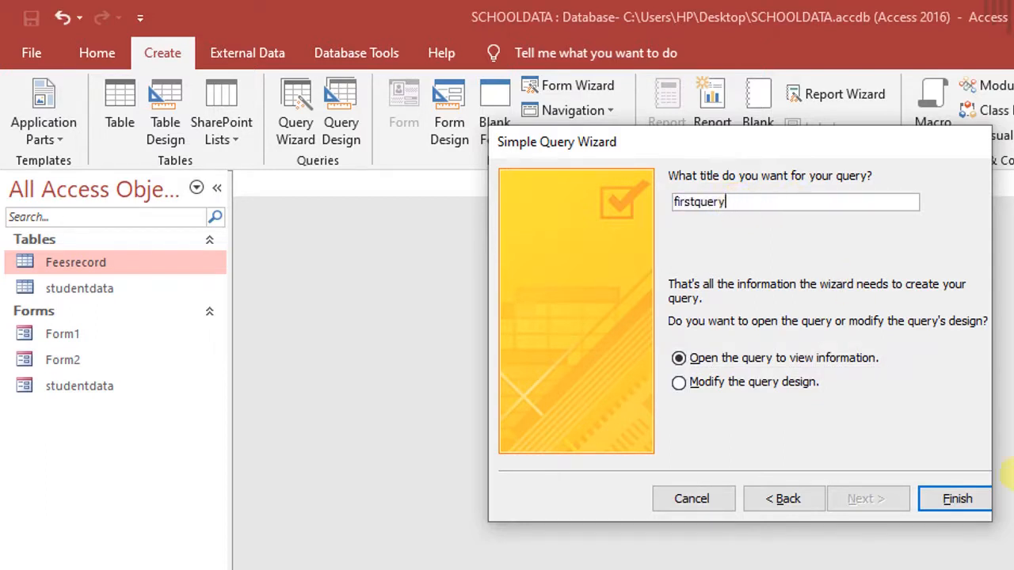
click(959, 499)
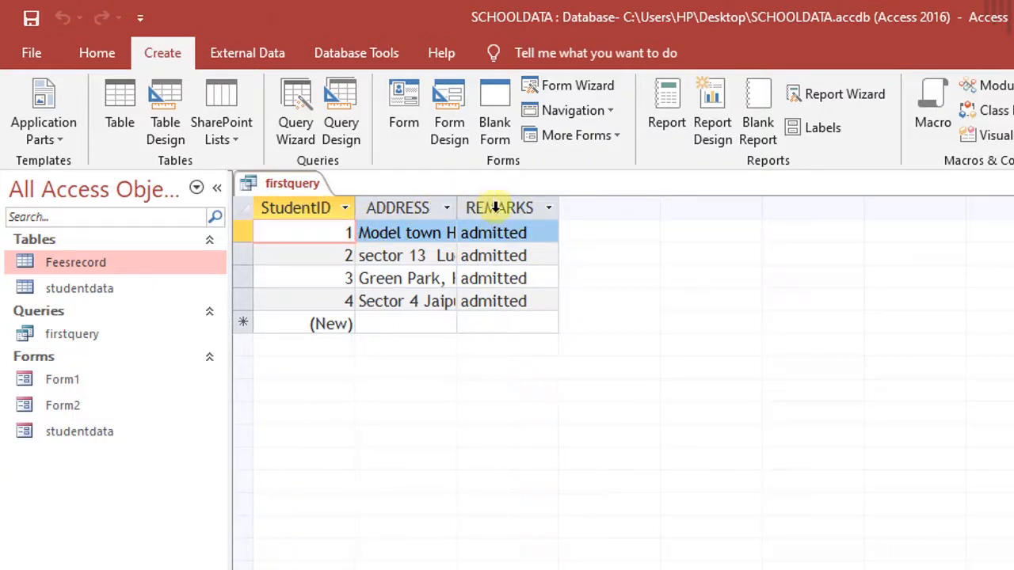
Examine the SQL statement behind firstquery and return to its datasheet.
right_click(284, 184)
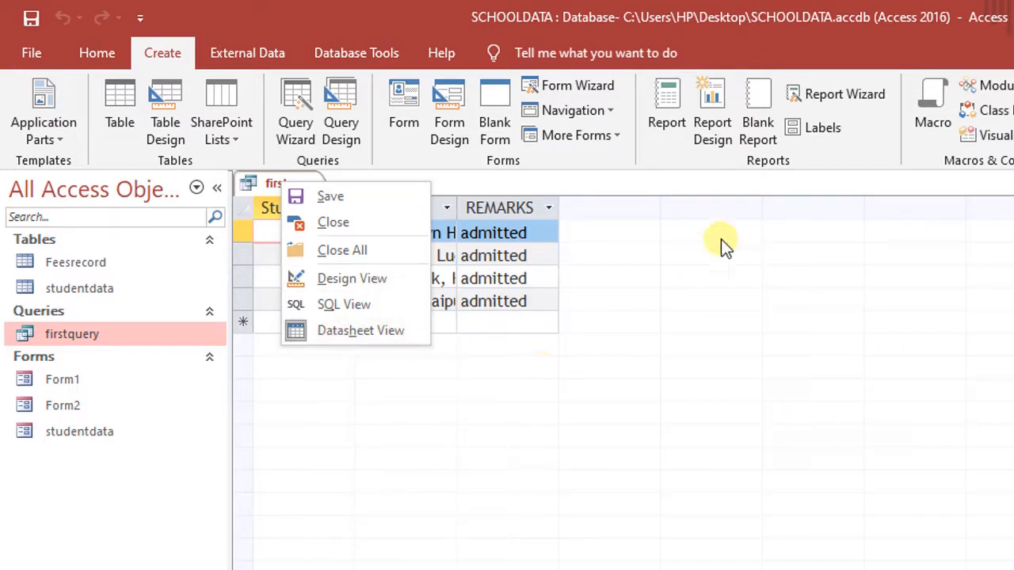
click(717, 448)
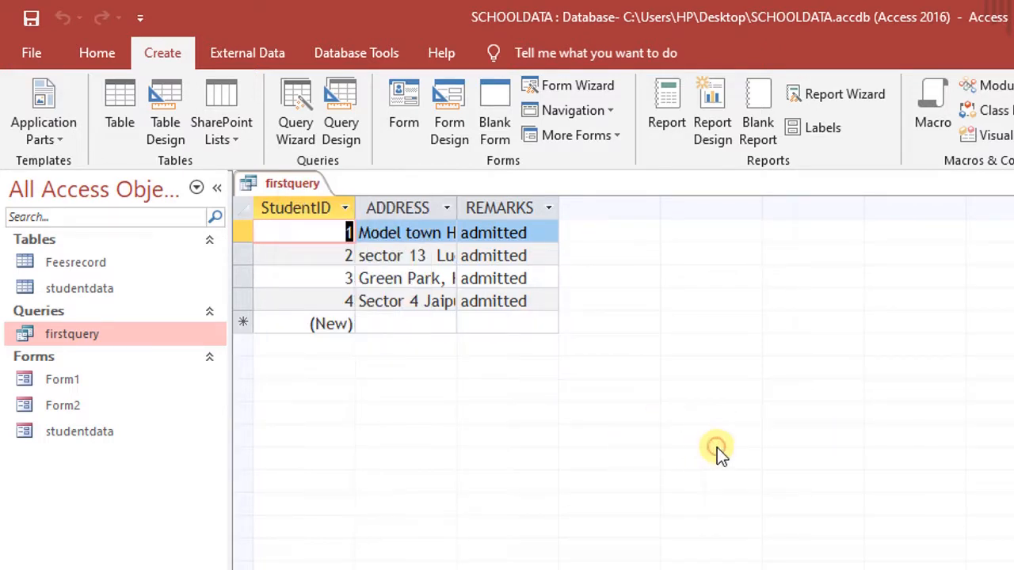
right_click(280, 182)
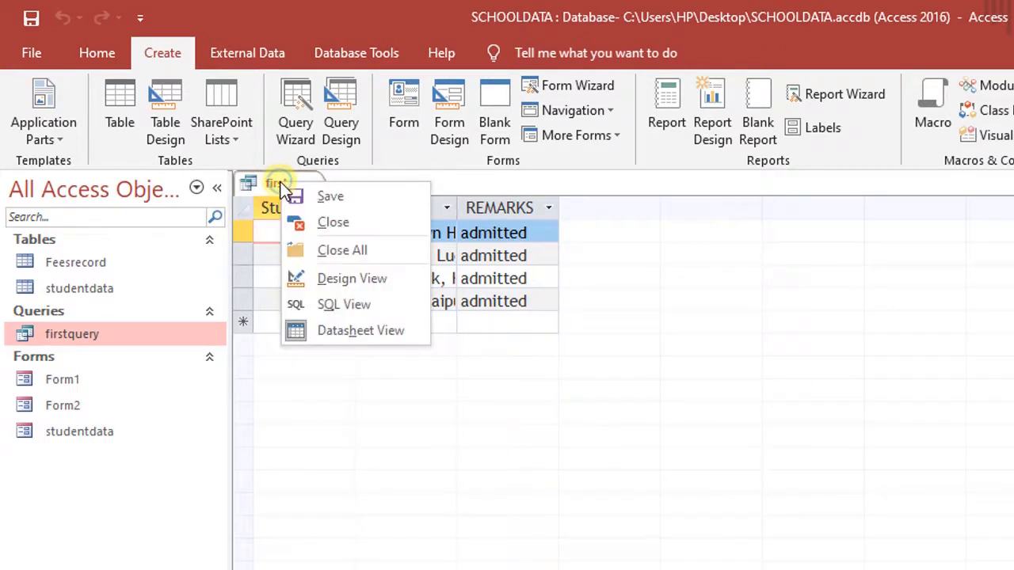
click(372, 301)
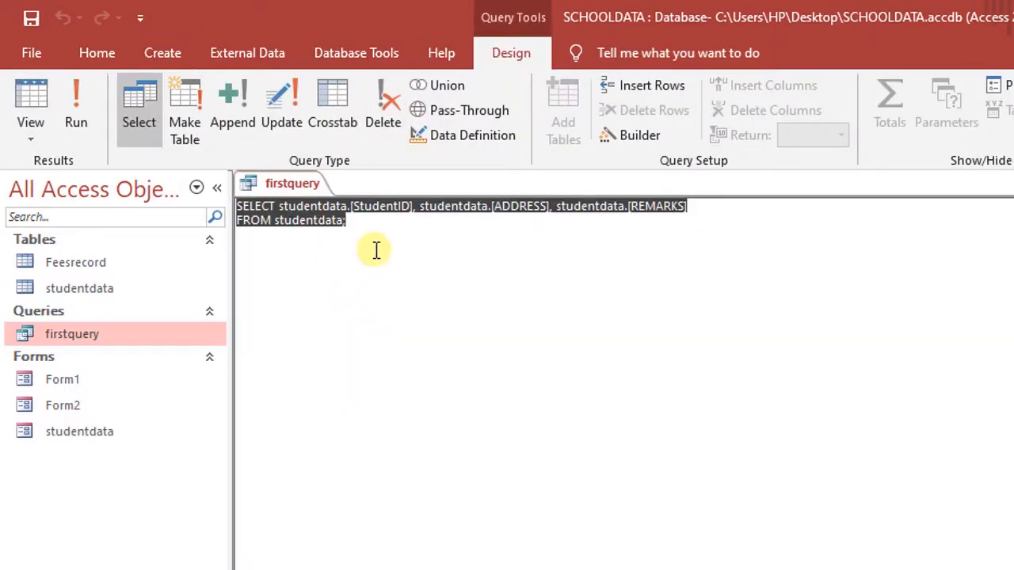
click(329, 246)
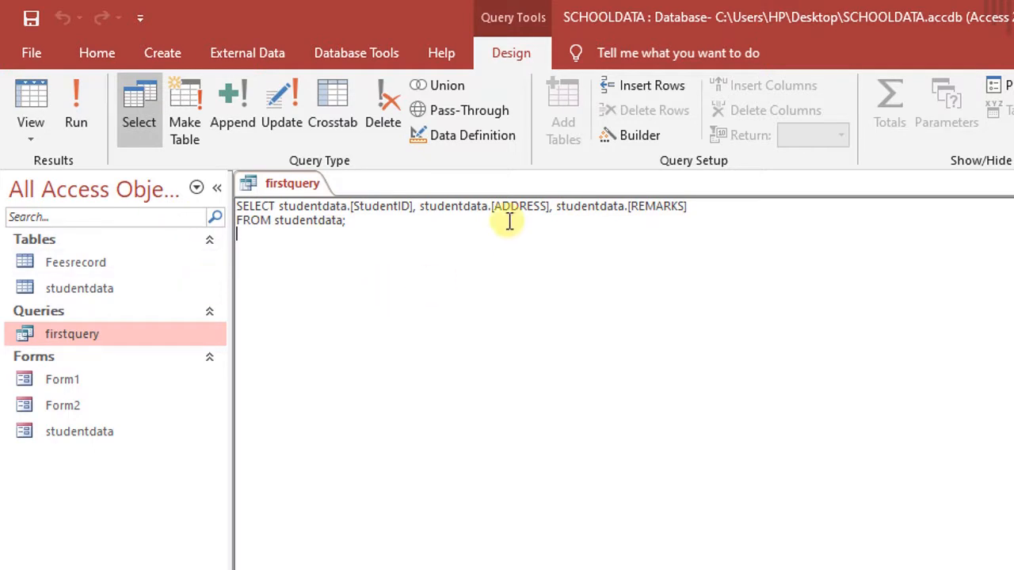
right_click(293, 189)
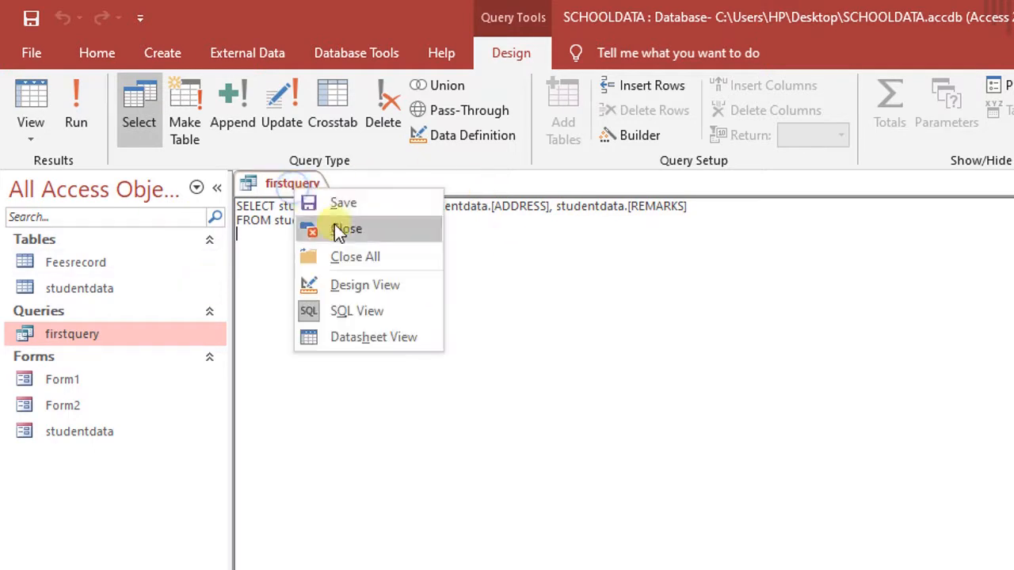
click(377, 334)
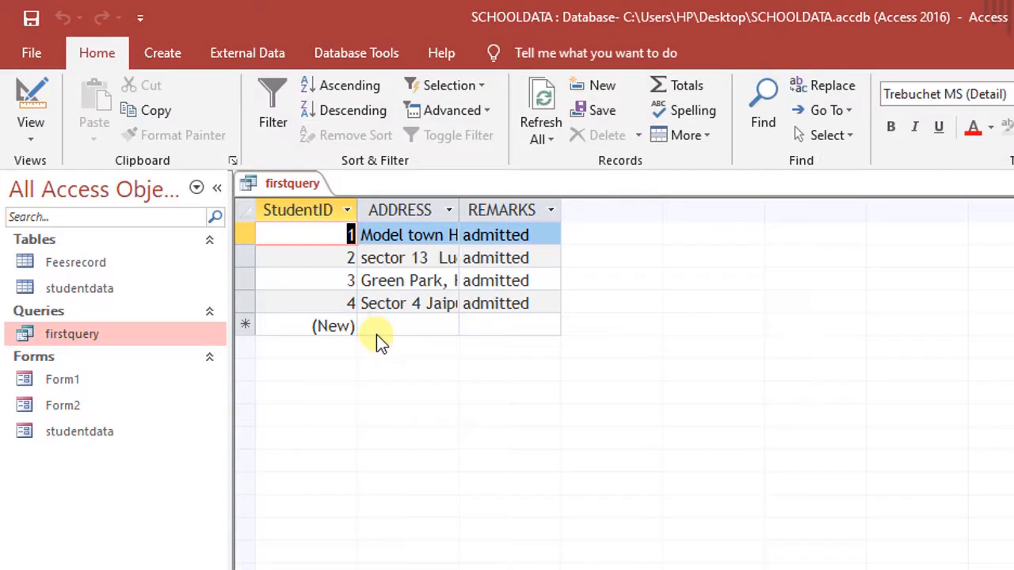
Hide the REMARKS field in the design of firstquery and show the query's datasheet.
right_click(299, 190)
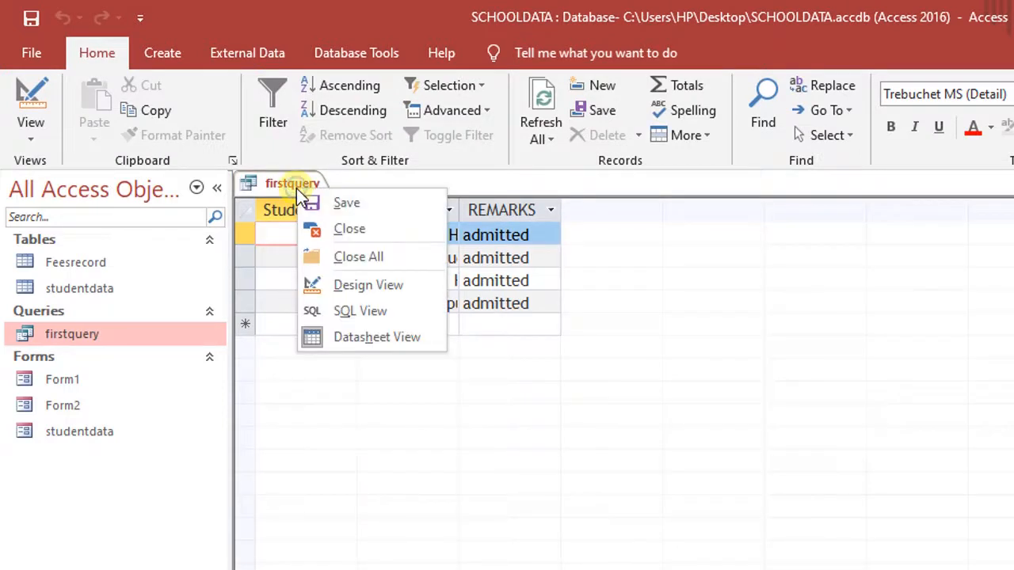
click(387, 292)
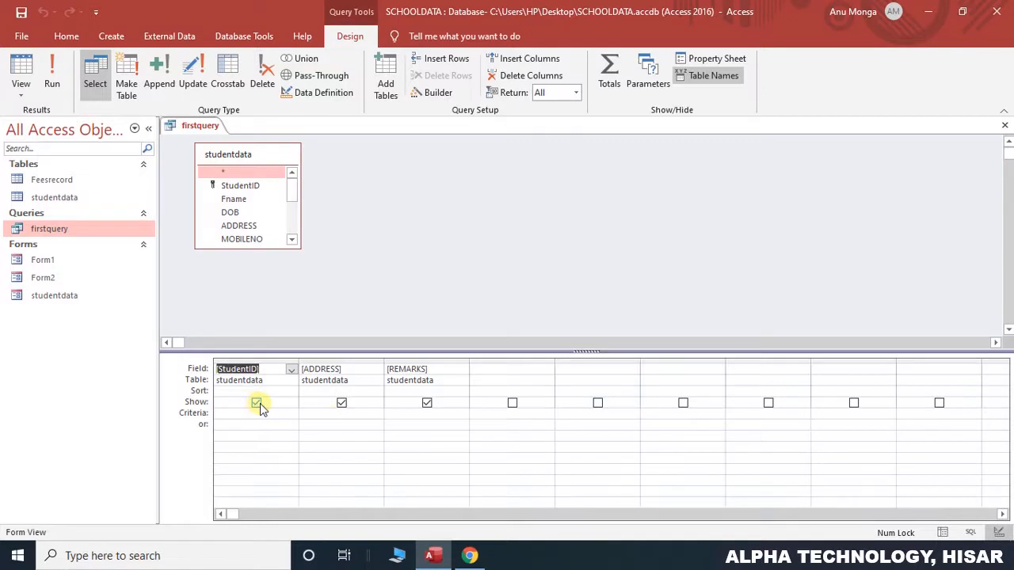
click(427, 403)
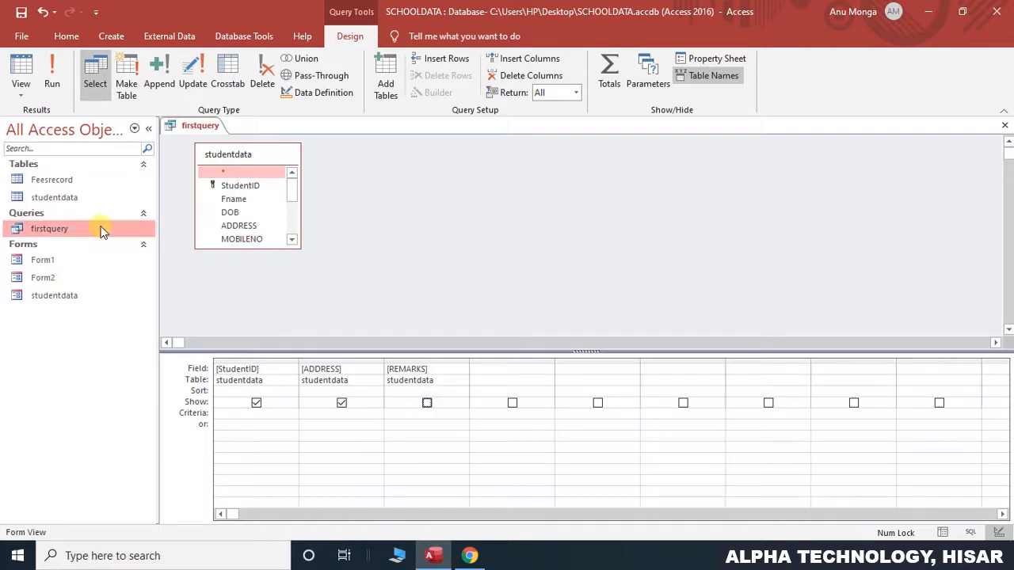
double_click(49, 229)
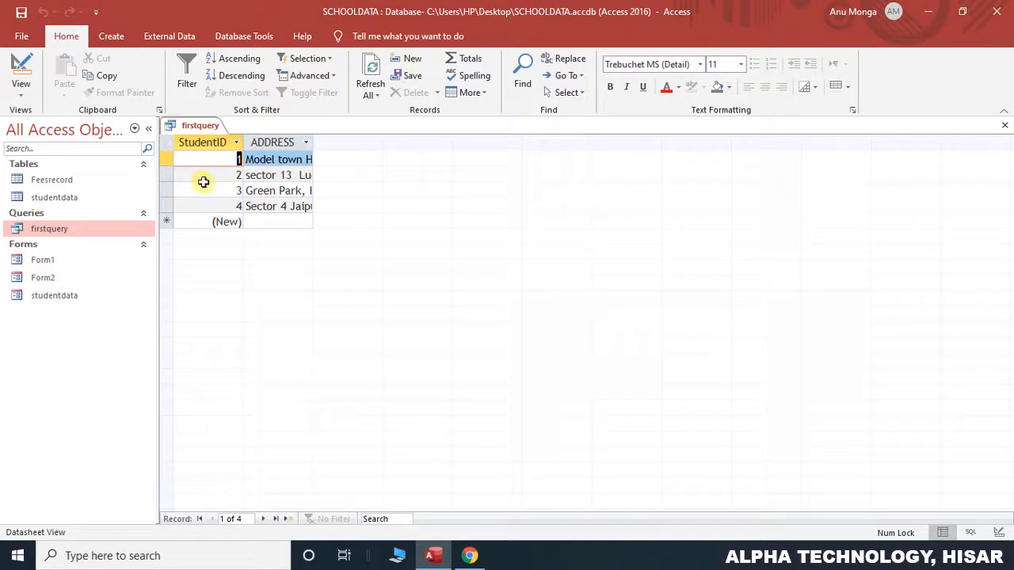
click(21, 92)
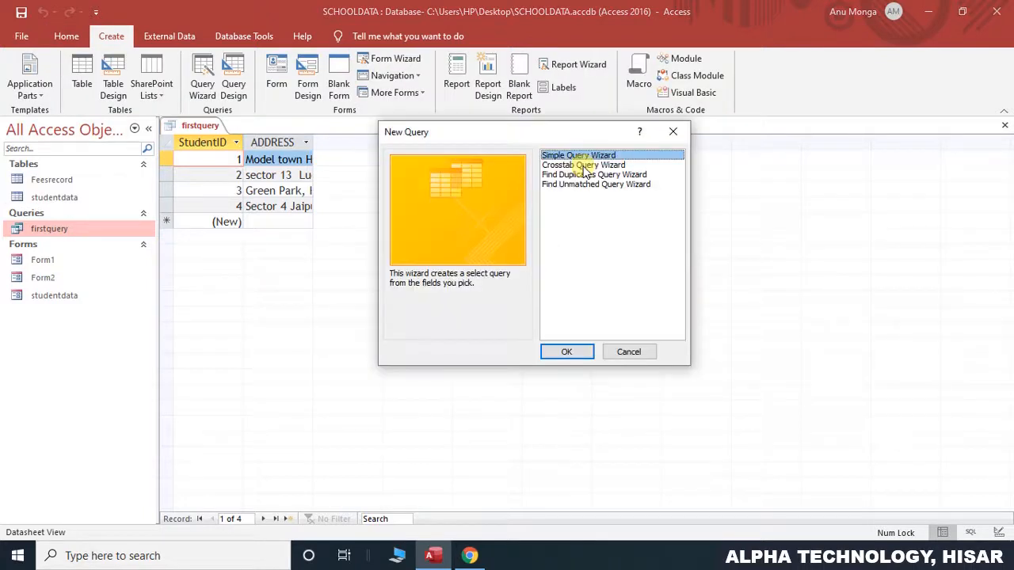
Create a new simple query on the Feesrecord table with the fields TotalFees, Fname and Fees Paid.
click(582, 355)
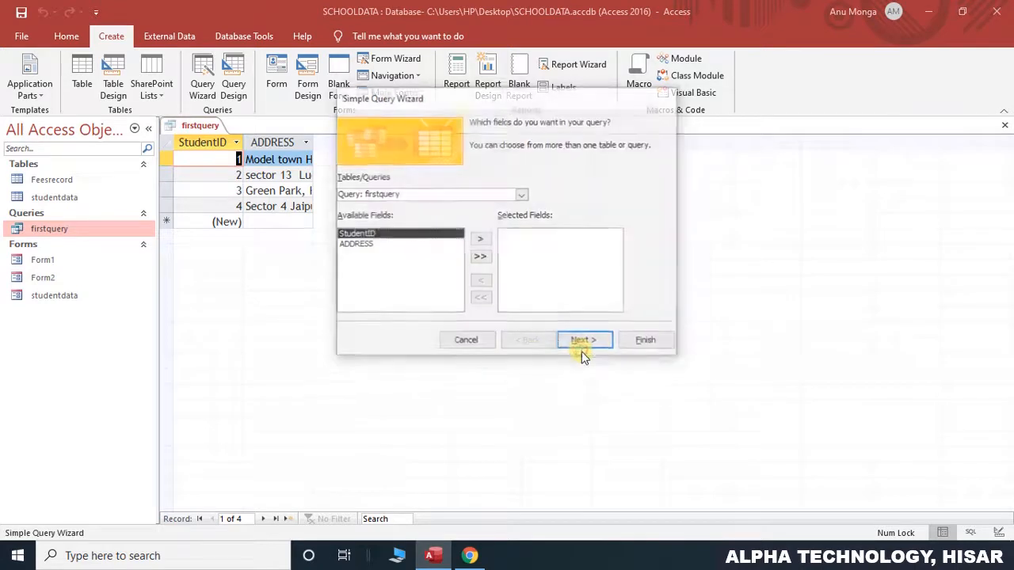
click(522, 195)
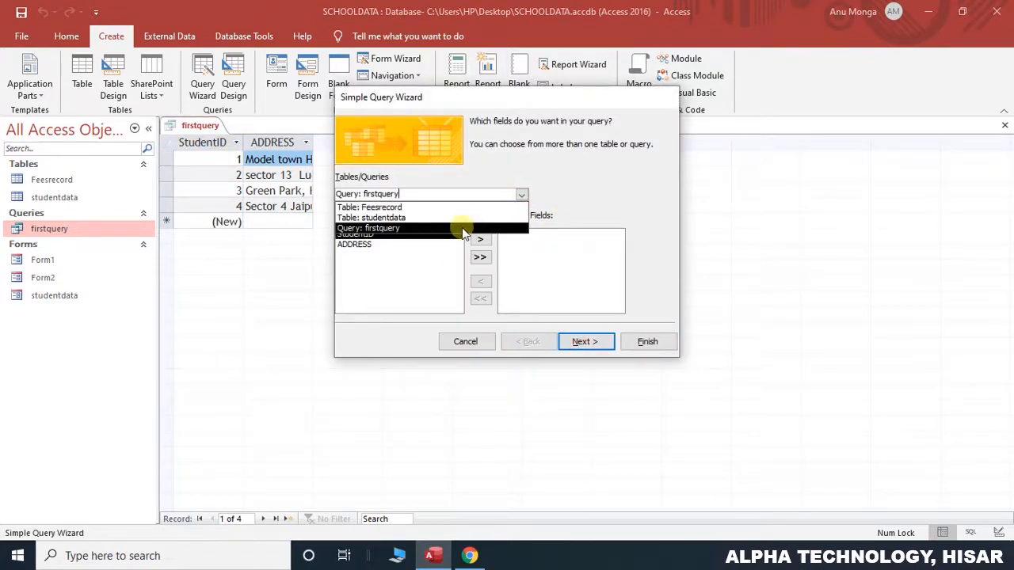
click(455, 206)
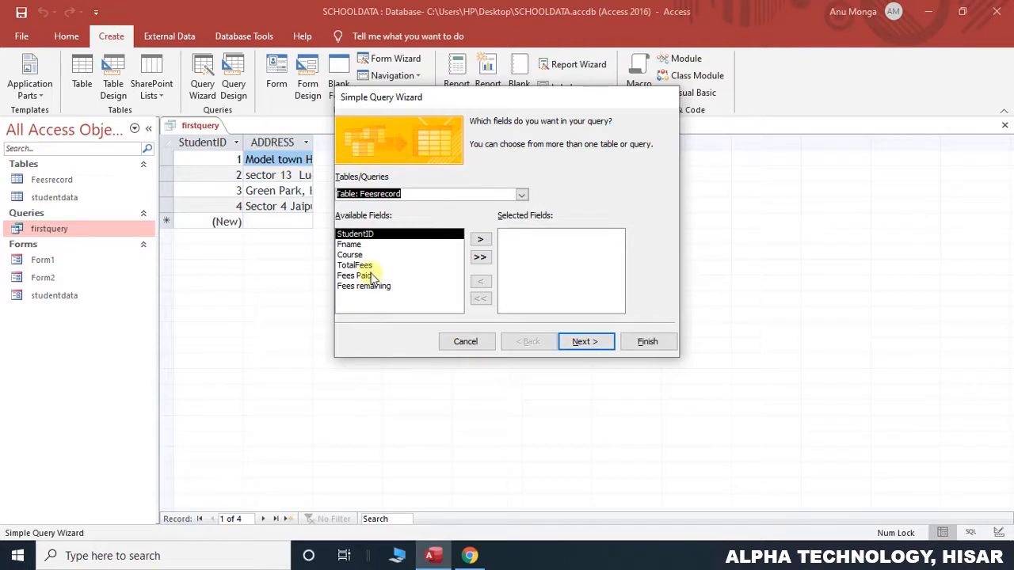
click(358, 266)
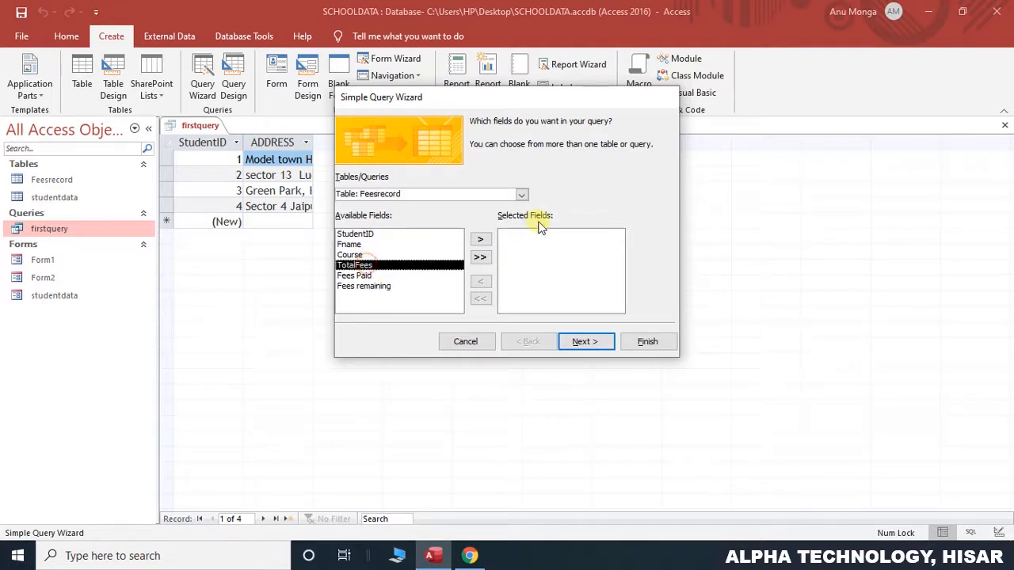
click(482, 238)
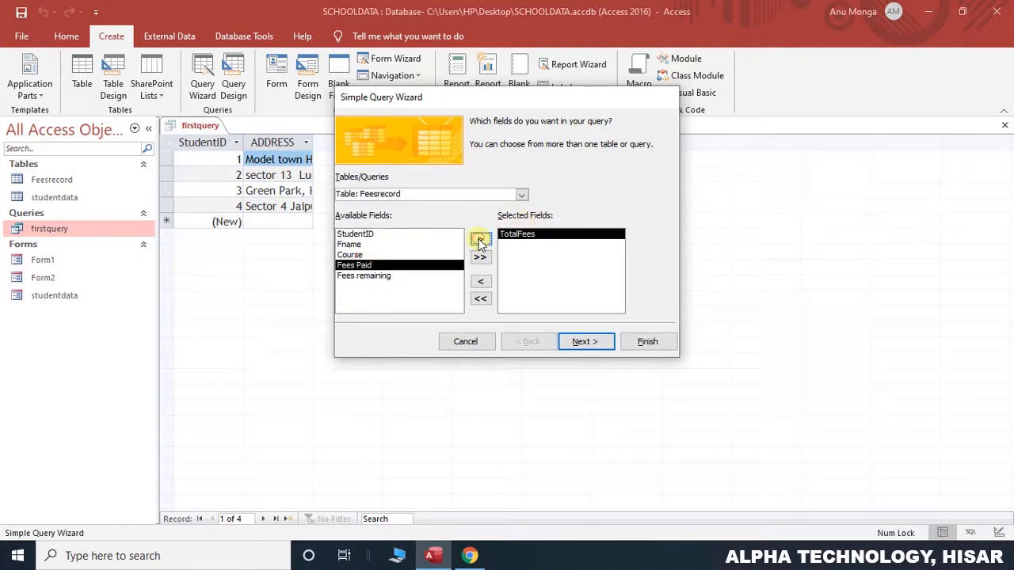
click(345, 244)
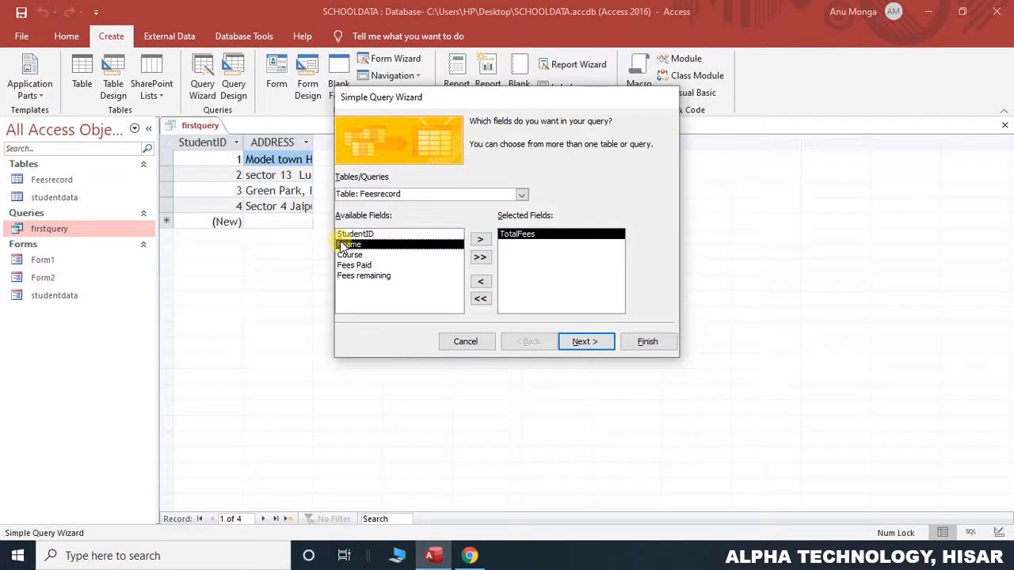
click(481, 239)
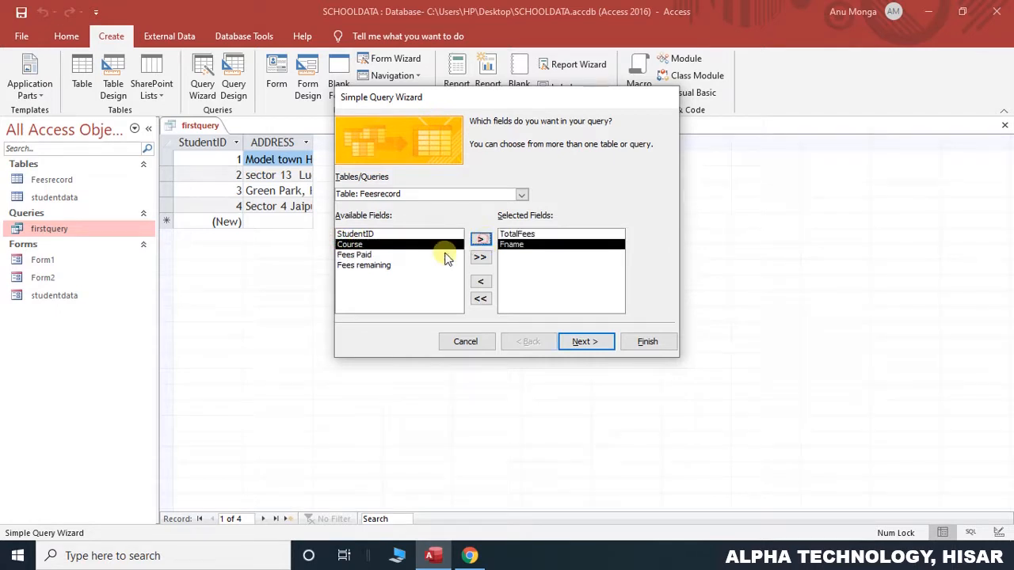
click(367, 255)
click(478, 240)
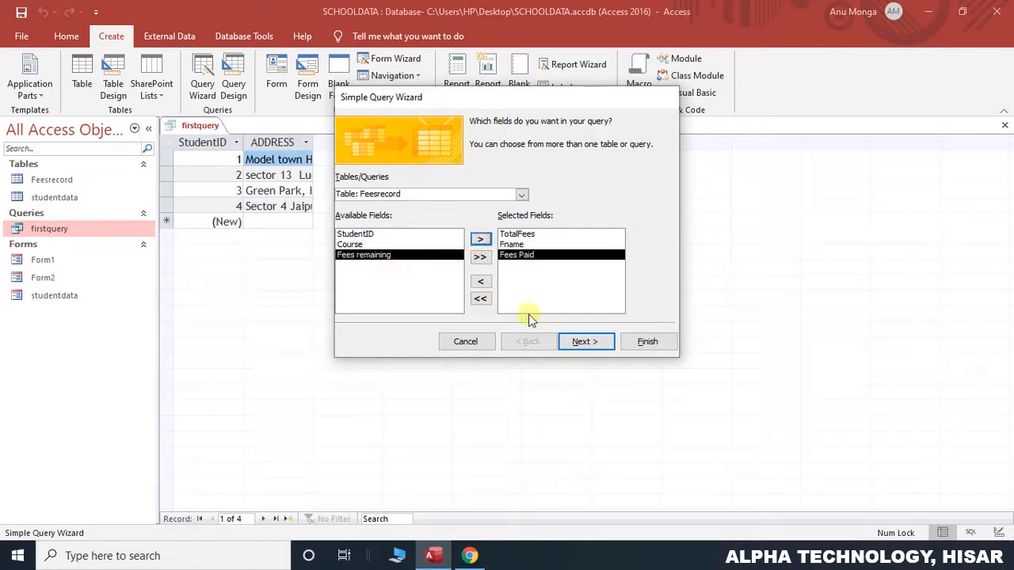
click(584, 347)
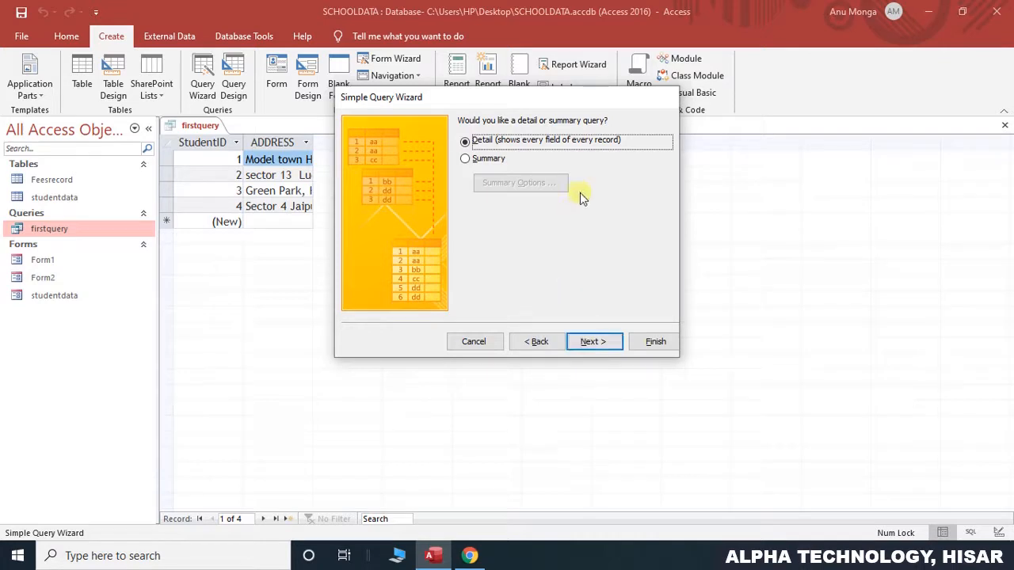
Make it a summary query that calculates only the Sum of Fees Paid.
click(480, 161)
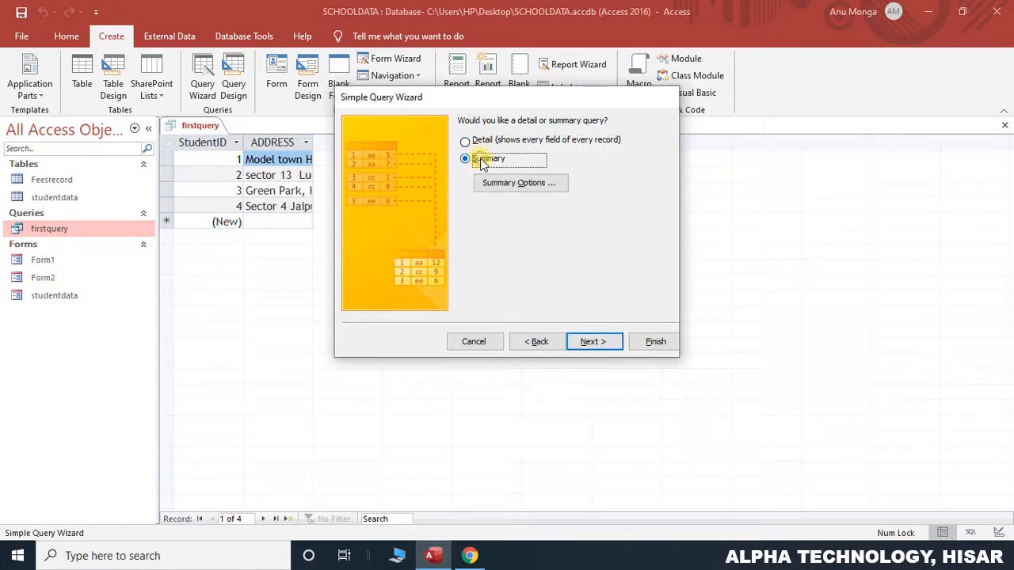
click(516, 184)
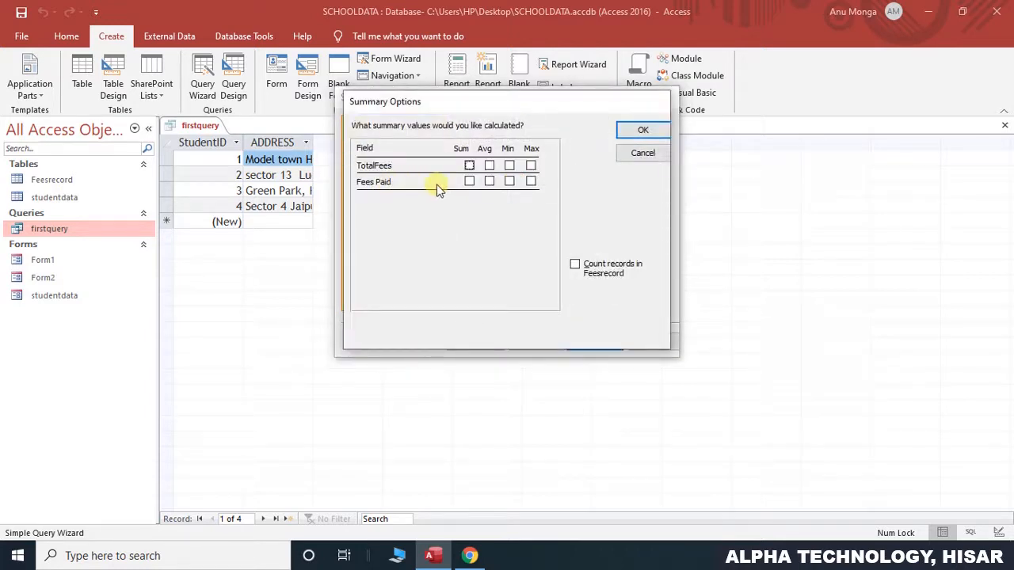
click(469, 181)
click(489, 181)
click(509, 181)
click(531, 181)
click(509, 181)
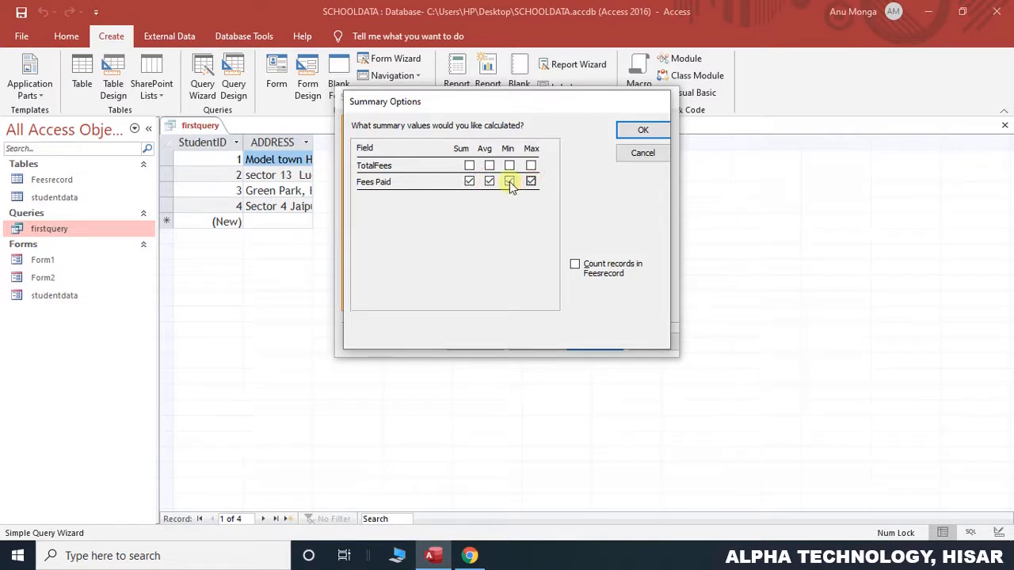
click(531, 182)
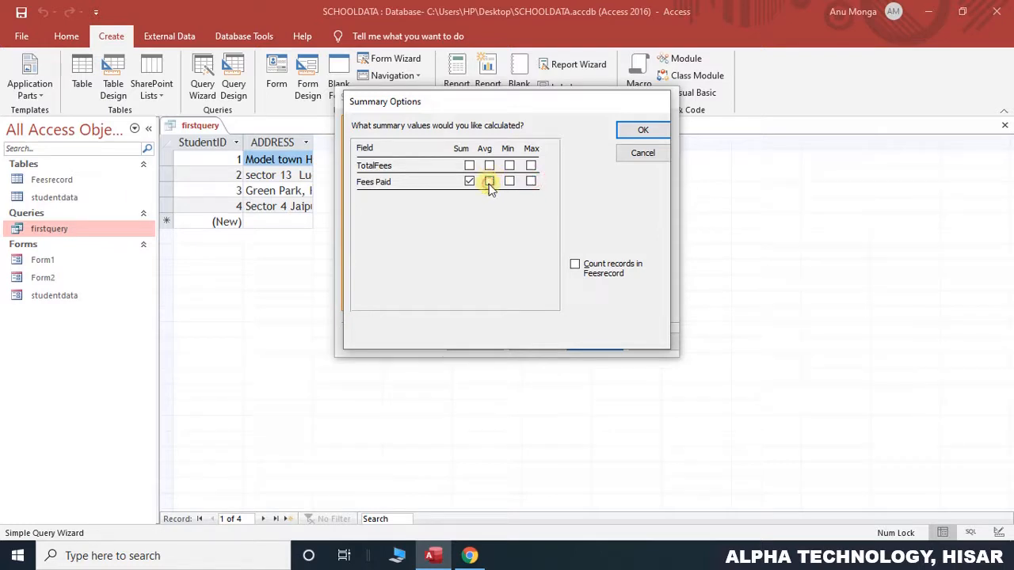
Include a count of records in Feesrecord and finish the query with the title Feesrecord Query, opening it to view information.
click(575, 264)
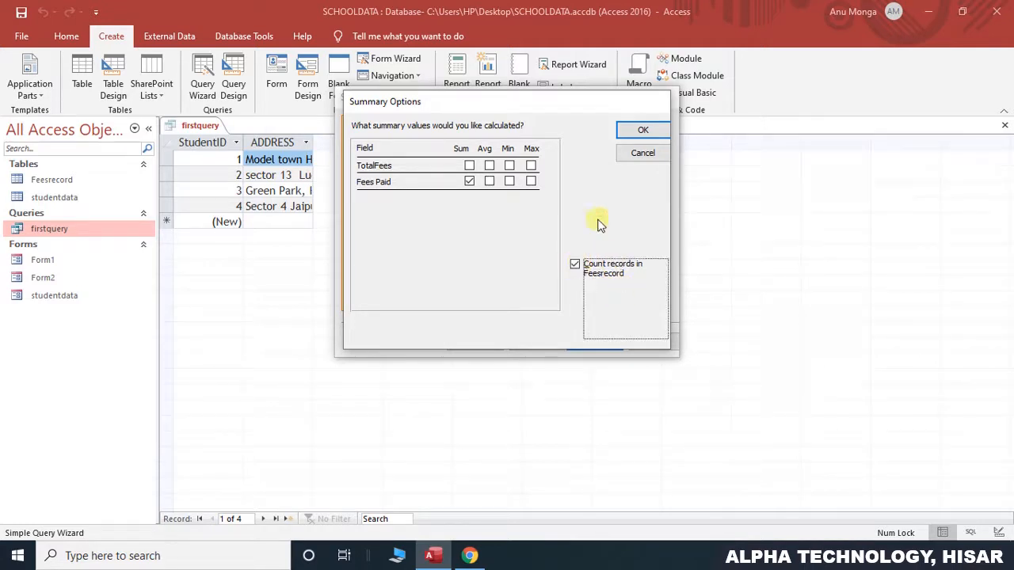
click(636, 131)
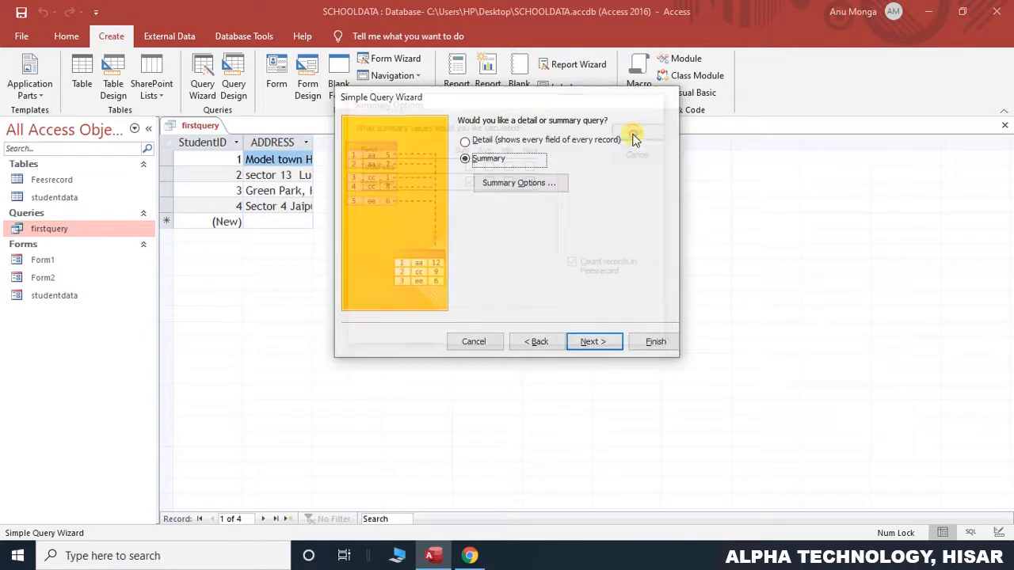
click(590, 341)
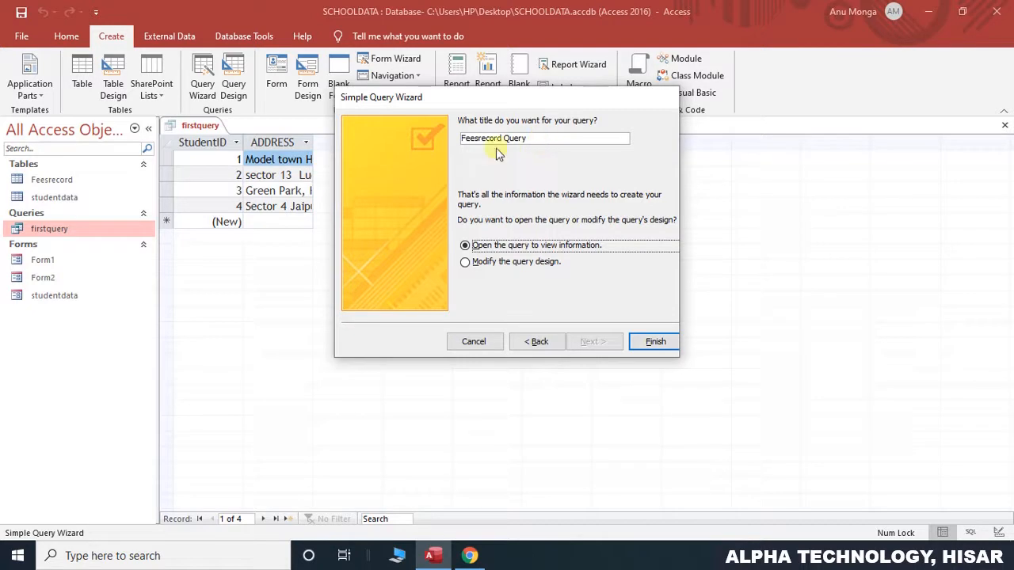
click(656, 343)
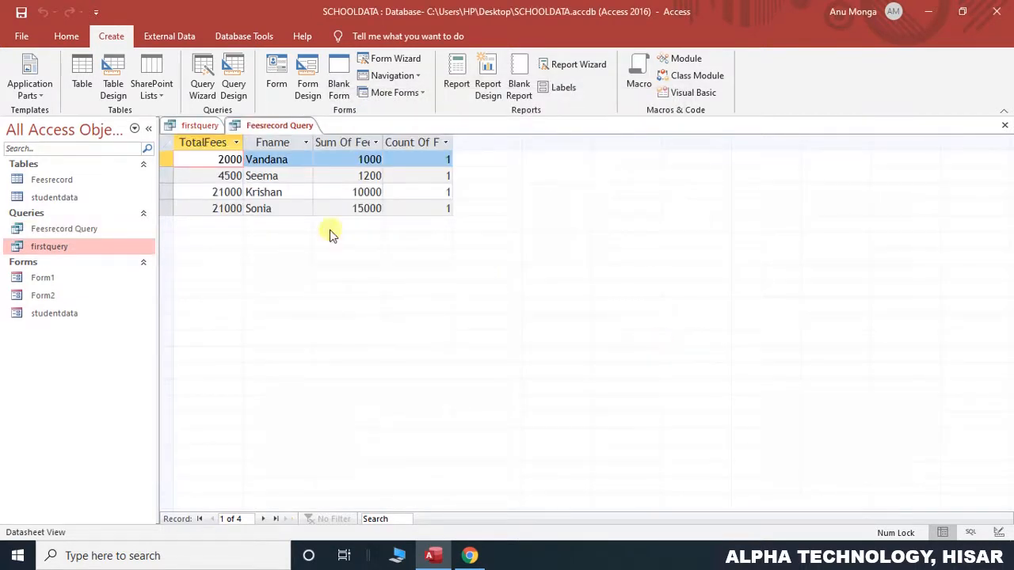